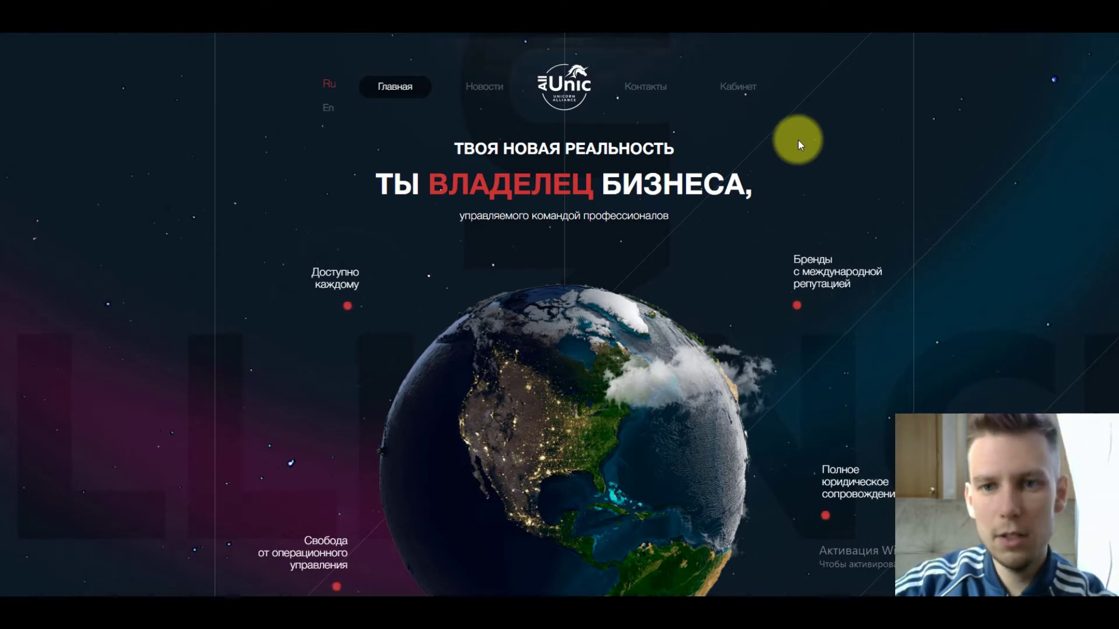
From Кабинет → Кошельки, open the top-up page of the Стартовый wallet
{"action": "left_click", "coordinate": [740, 89]}
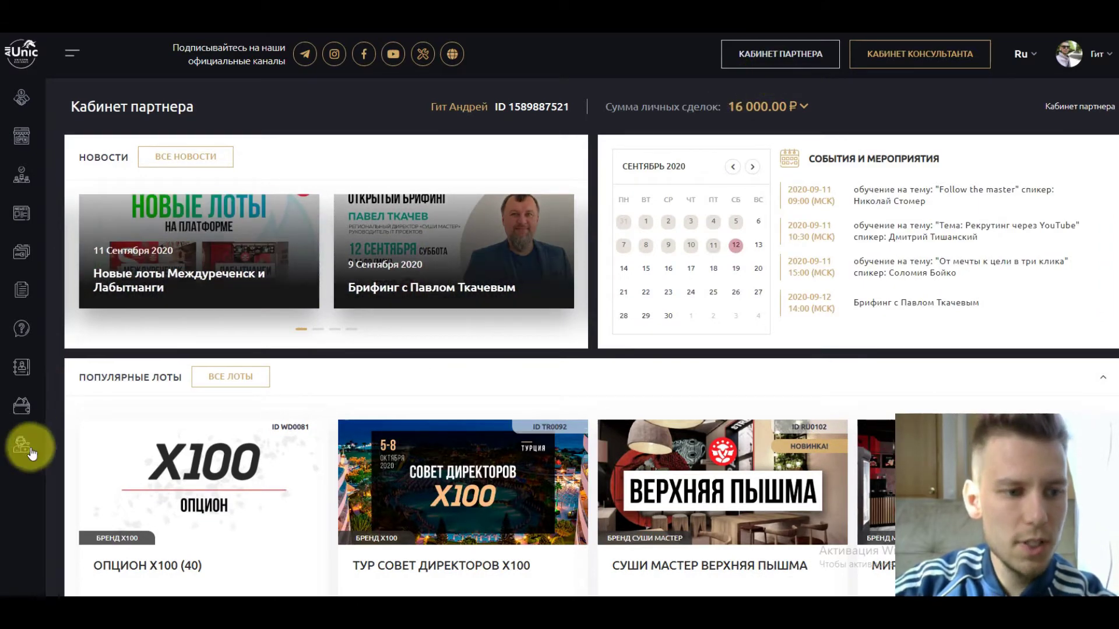
{"action": "mouse_move", "coordinate": [29, 416]}
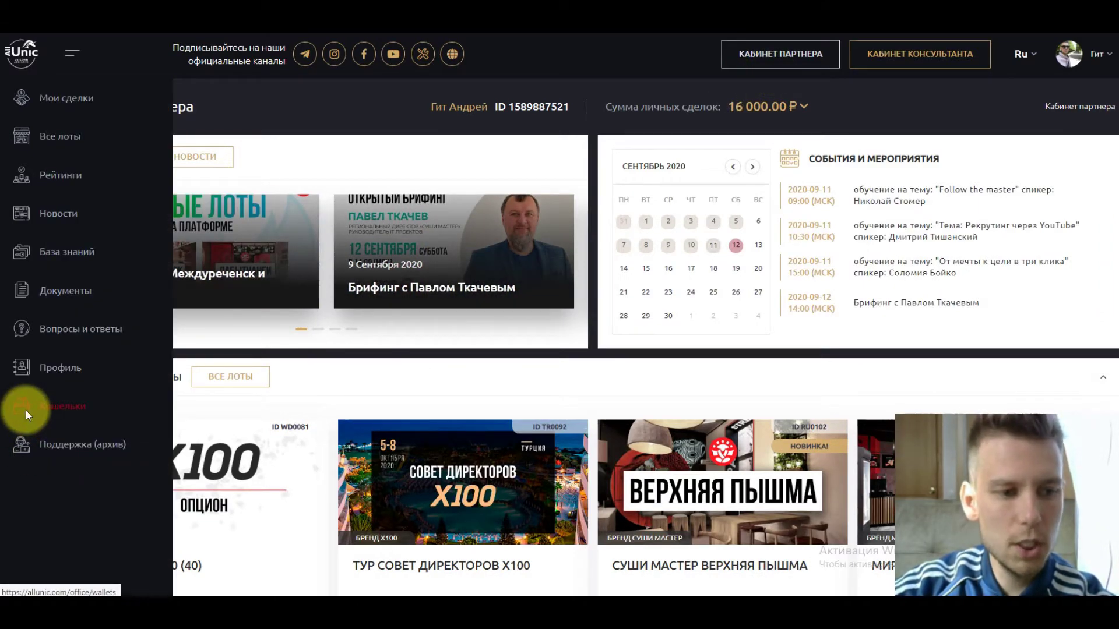
{"action": "left_click", "coordinate": [25, 410]}
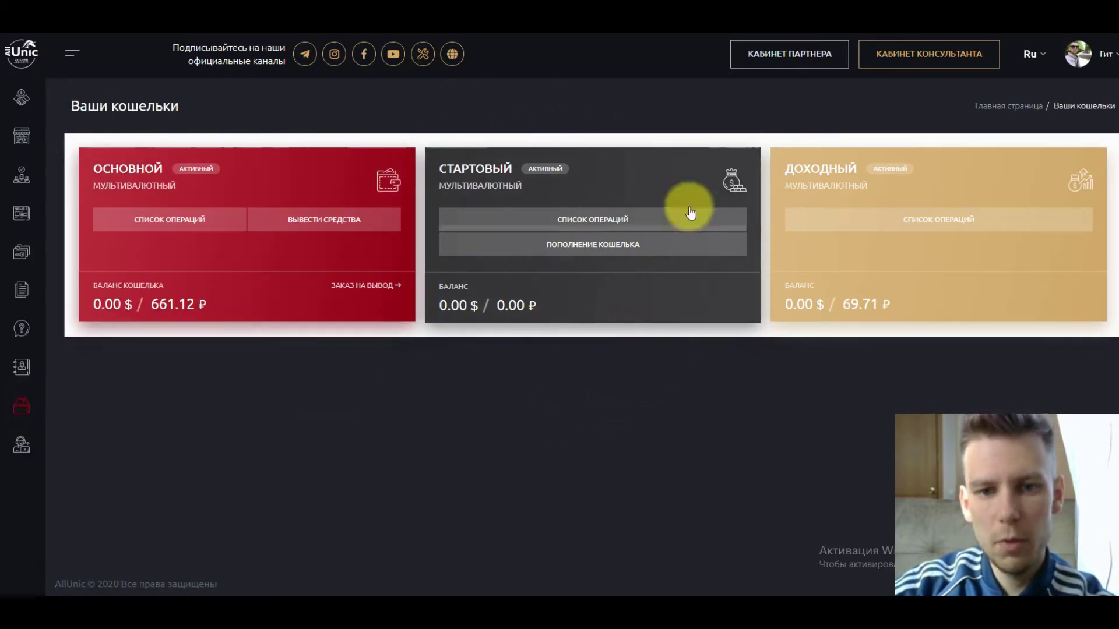
{"action": "left_click", "coordinate": [631, 250]}
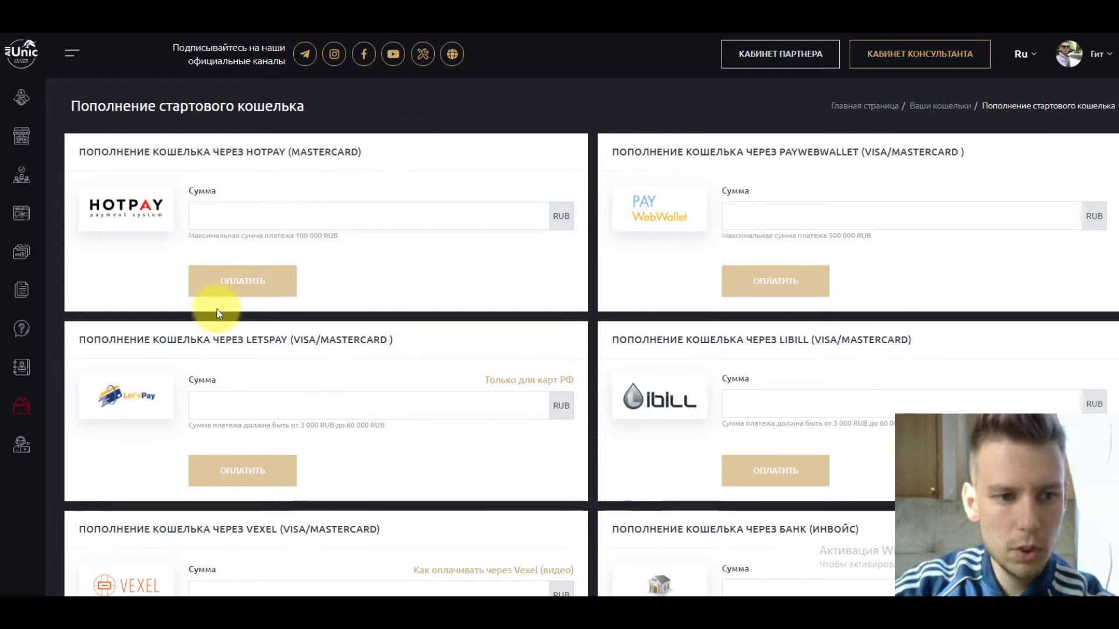
Enter 1600 as the HOTPAY amount and submit the top-up
{"action": "left_click", "coordinate": [219, 217]}
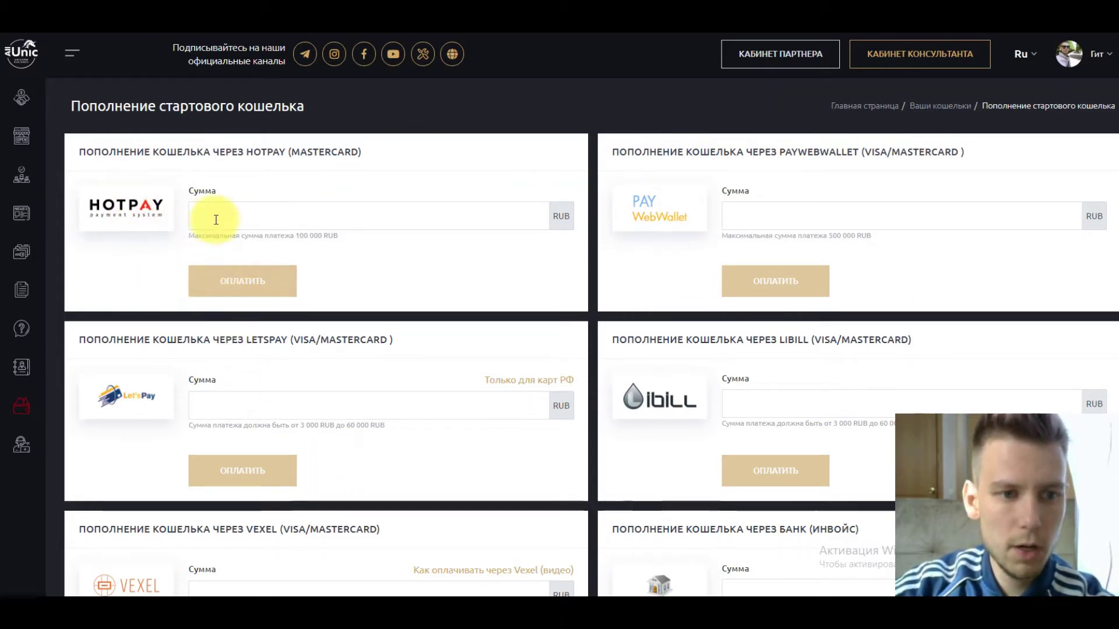
{"action": "type", "text": "1"}
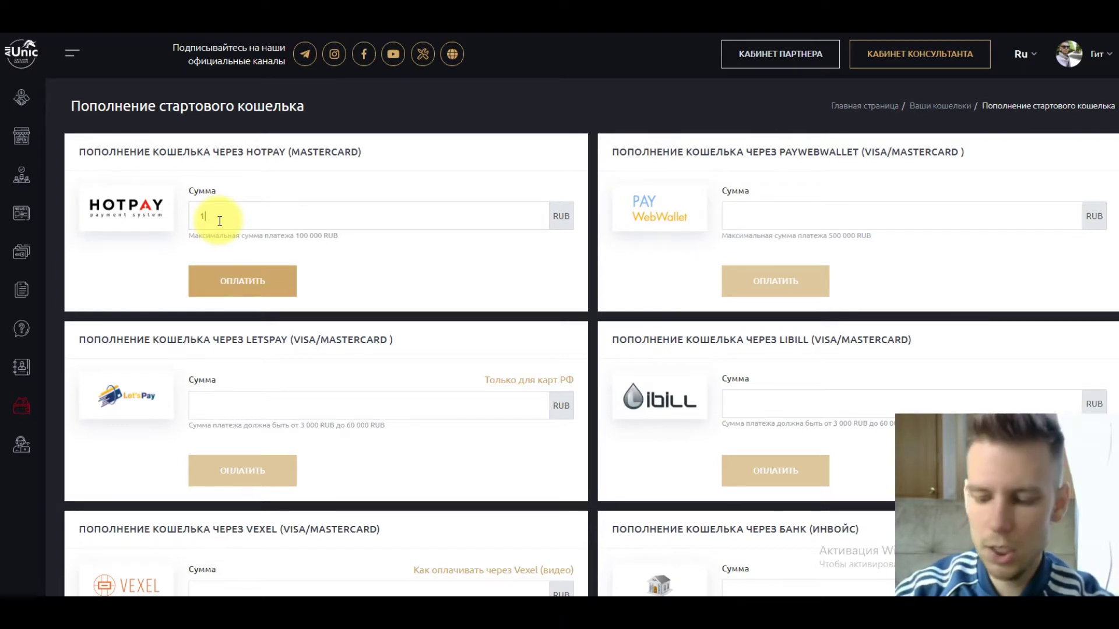
{"action": "type", "text": "600"}
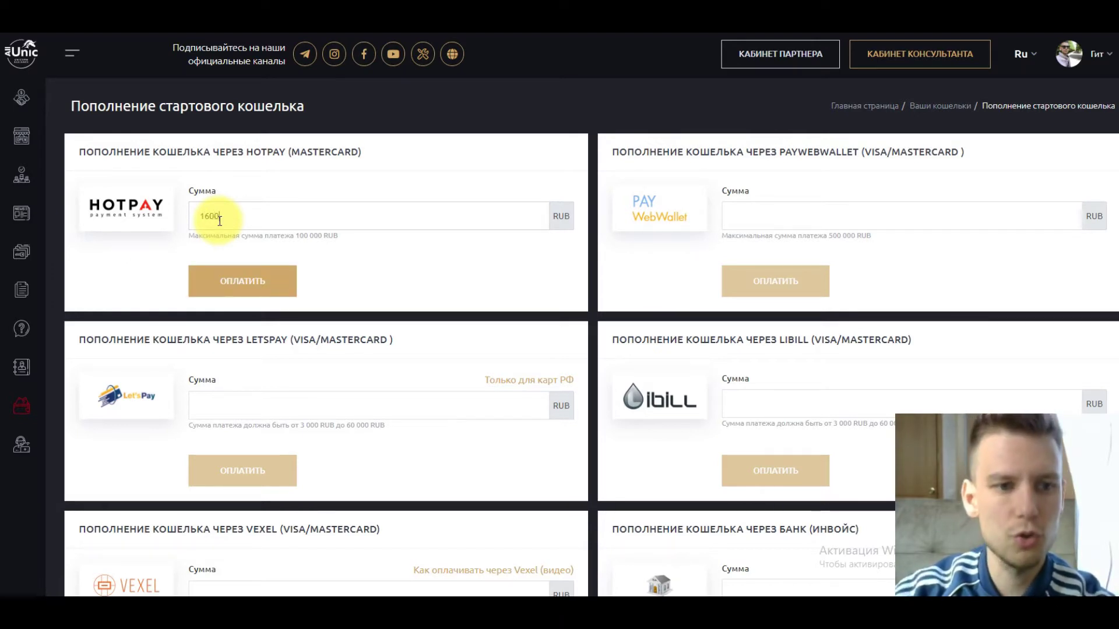
{"action": "left_click", "coordinate": [262, 286]}
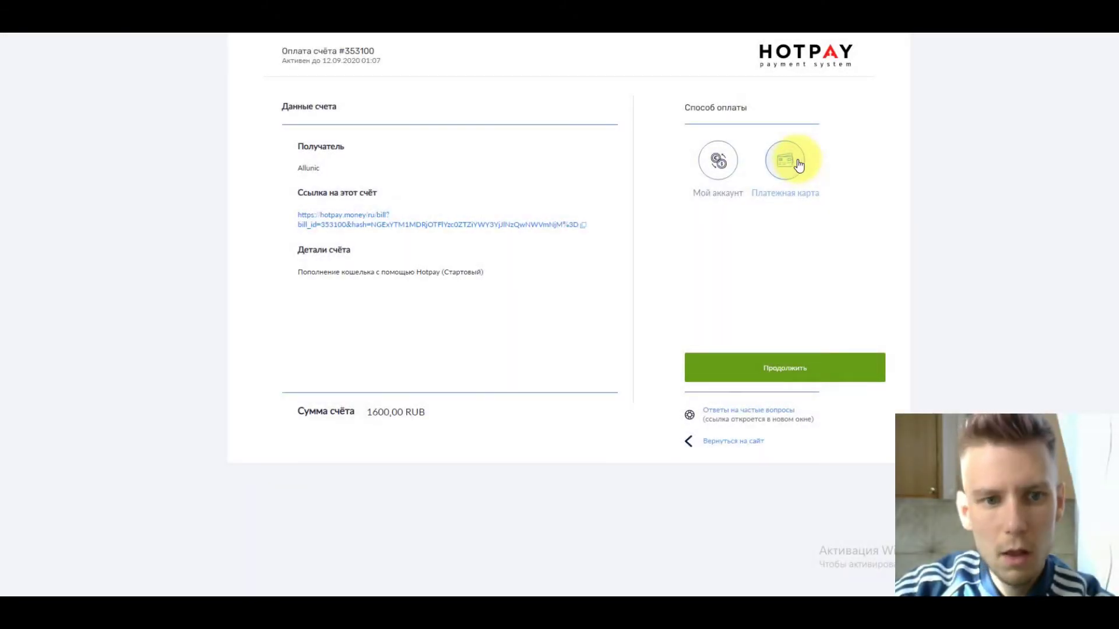
Choose Платежная карта, fill in card number, holder name, expiry and CVC, and submit
{"action": "left_click", "coordinate": [837, 375]}
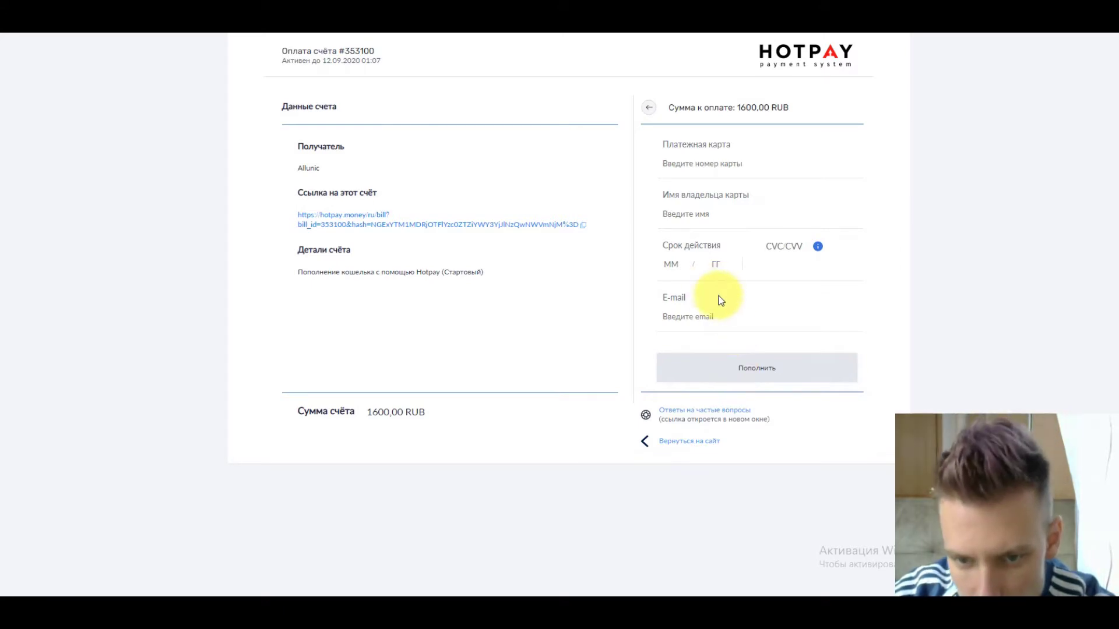
{"action": "left_click", "coordinate": [729, 318]}
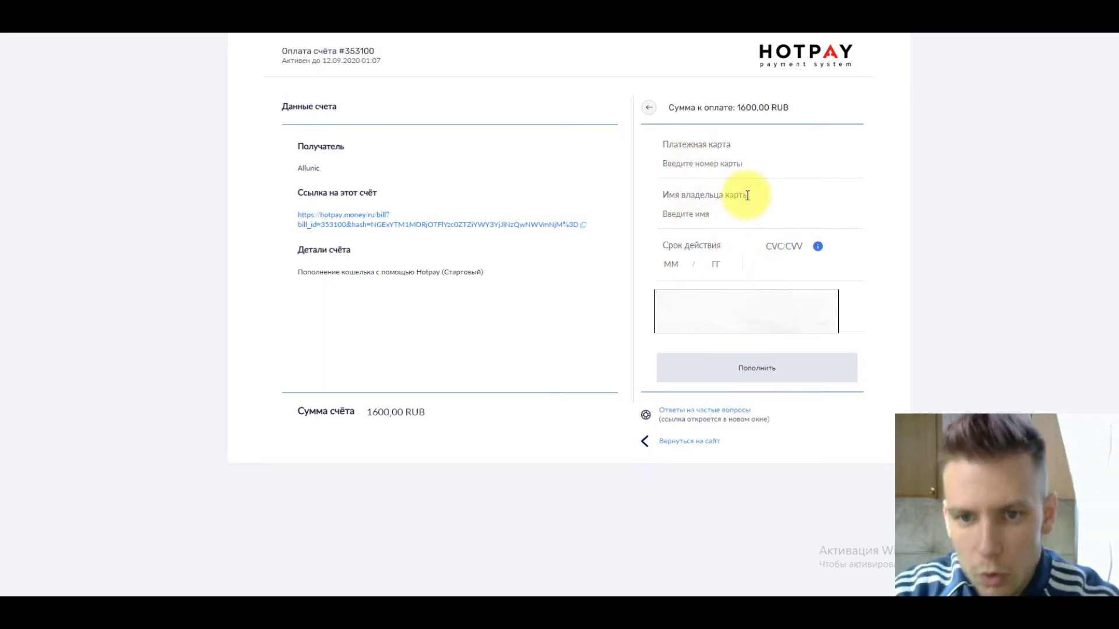
{"action": "key", "text": "ctrl+v"}
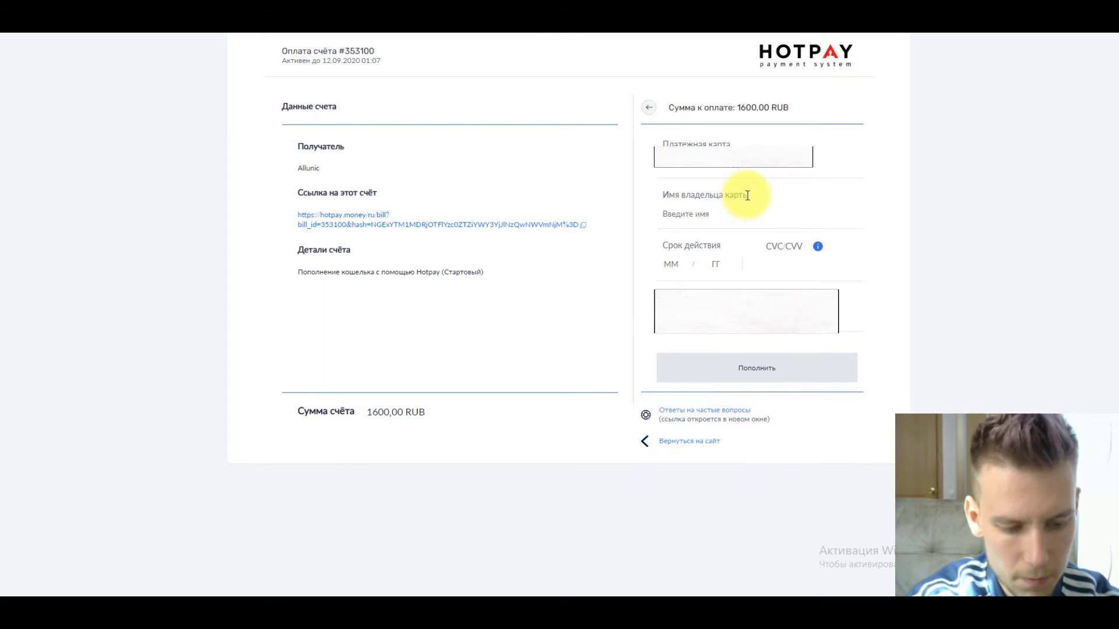
{"action": "left_click", "coordinate": [699, 219]}
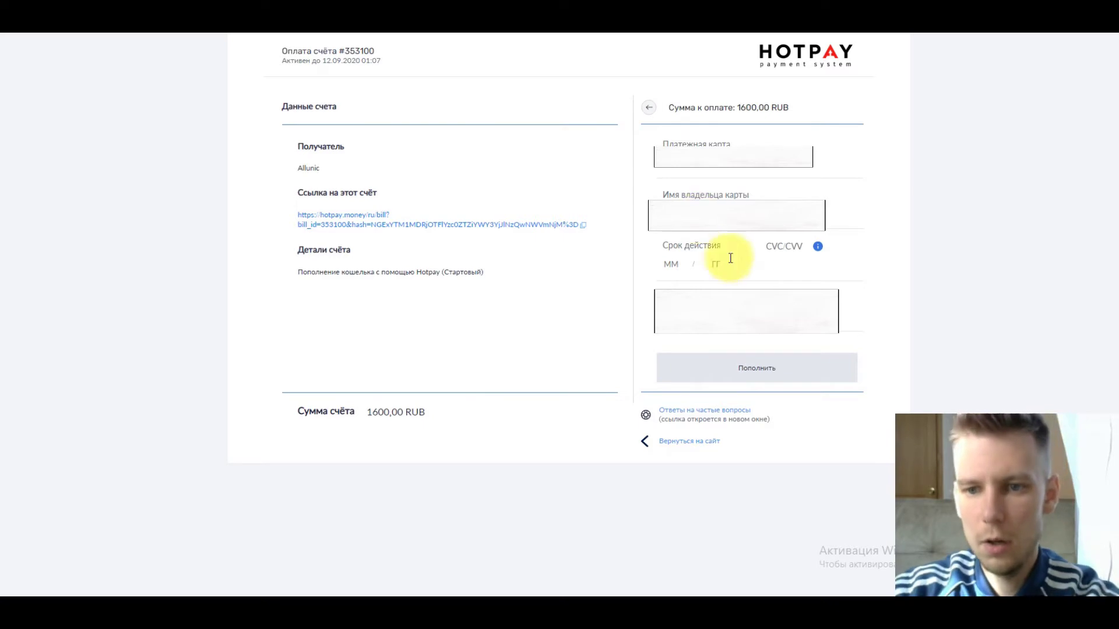
{"action": "left_click", "coordinate": [680, 264]}
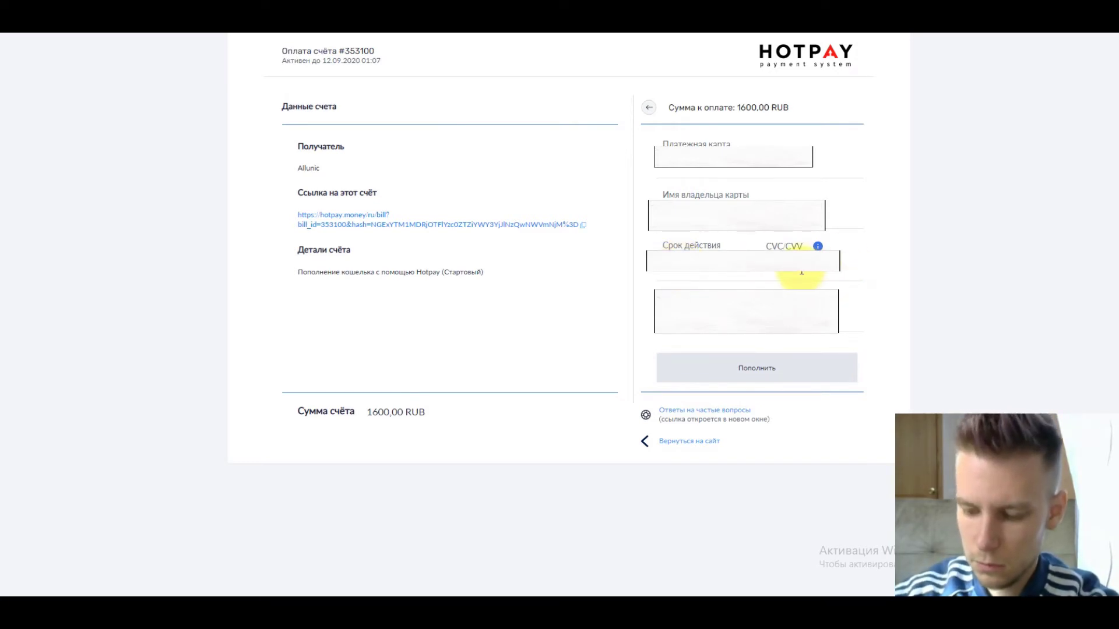
{"action": "type", "text": "1"}
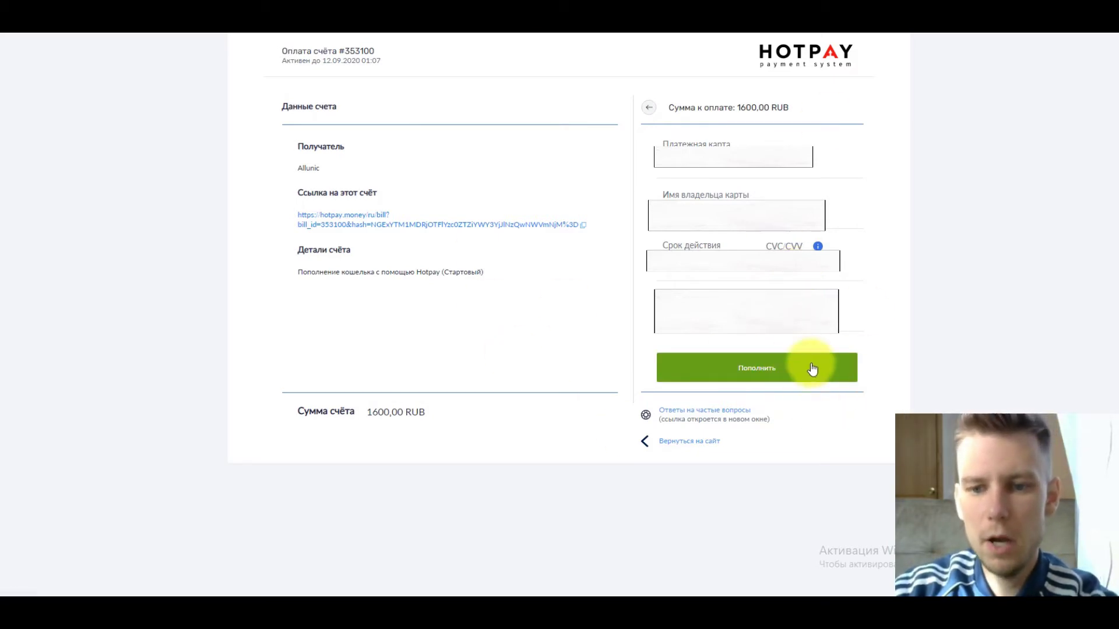
{"action": "left_click", "coordinate": [759, 373]}
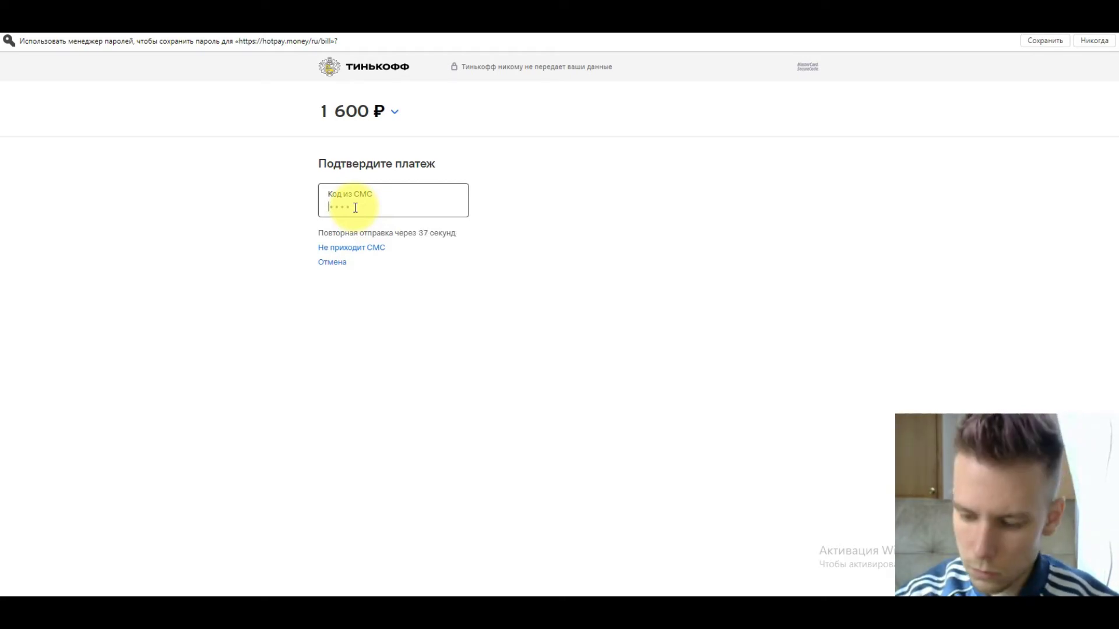
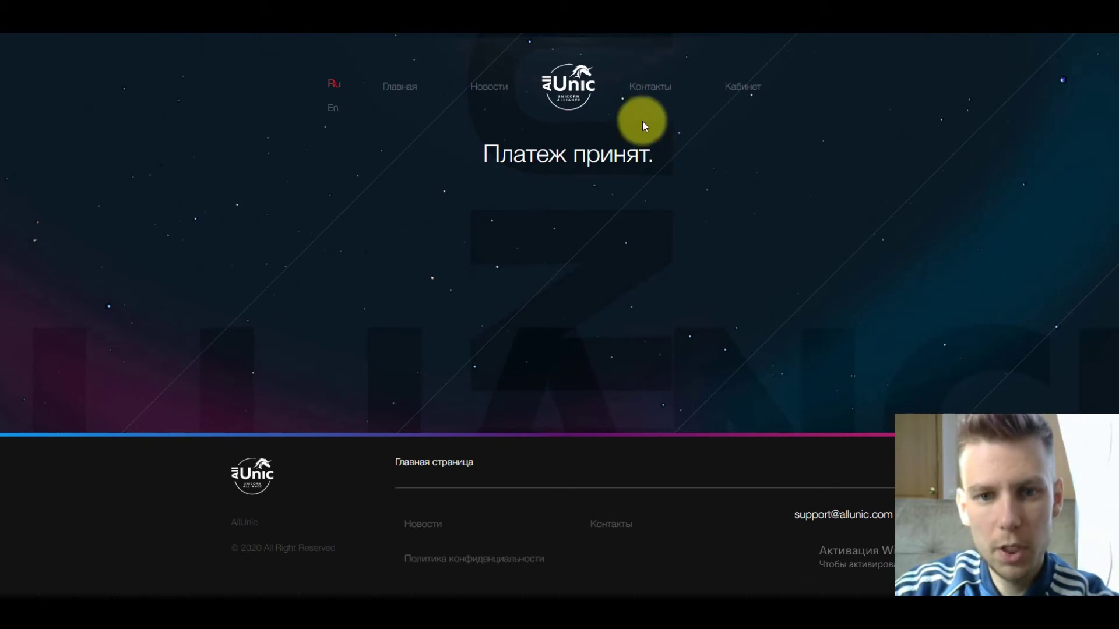
Go back to Кабинет → Кошельки to check the Стартовый balance of 1 600.00 ₽
{"action": "left_click", "coordinate": [742, 88]}
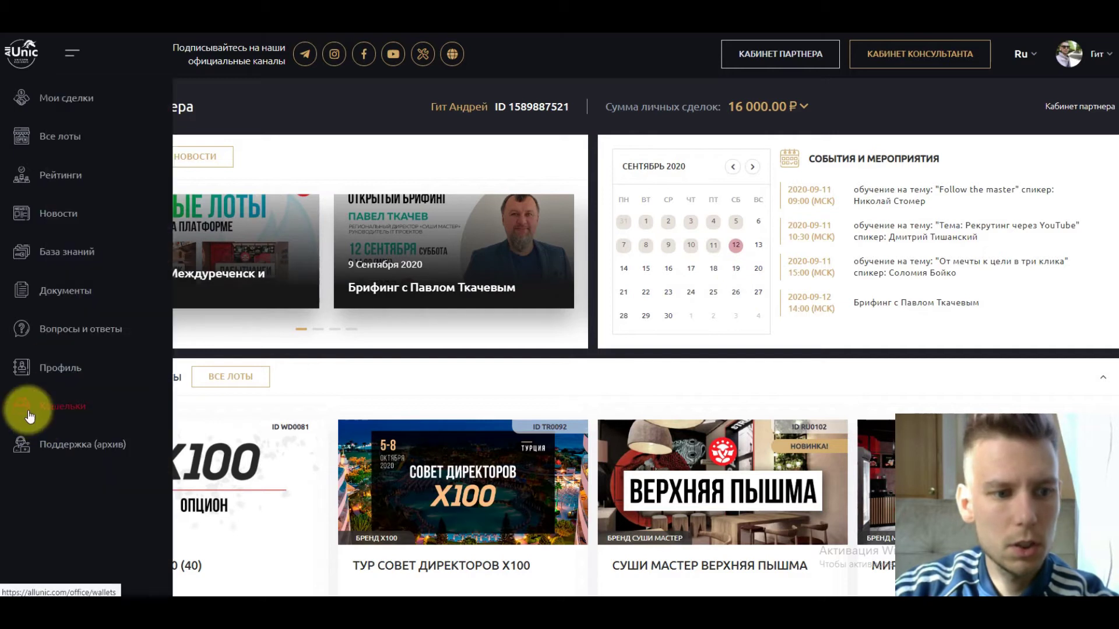
{"action": "left_click", "coordinate": [28, 410]}
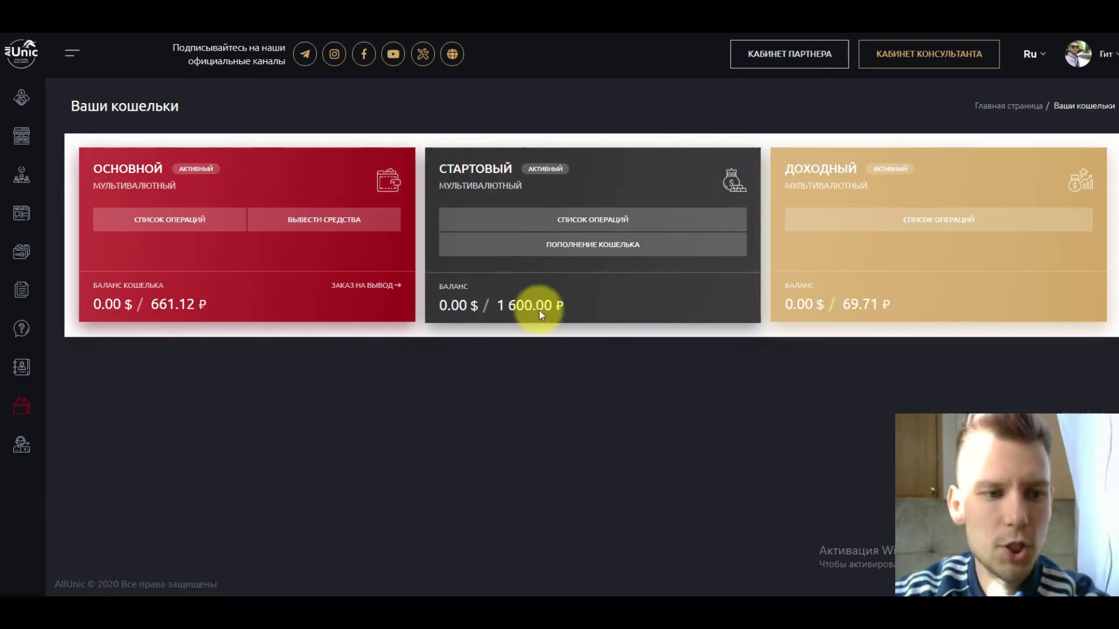
{"action": "mouse_move", "coordinate": [14, 420]}
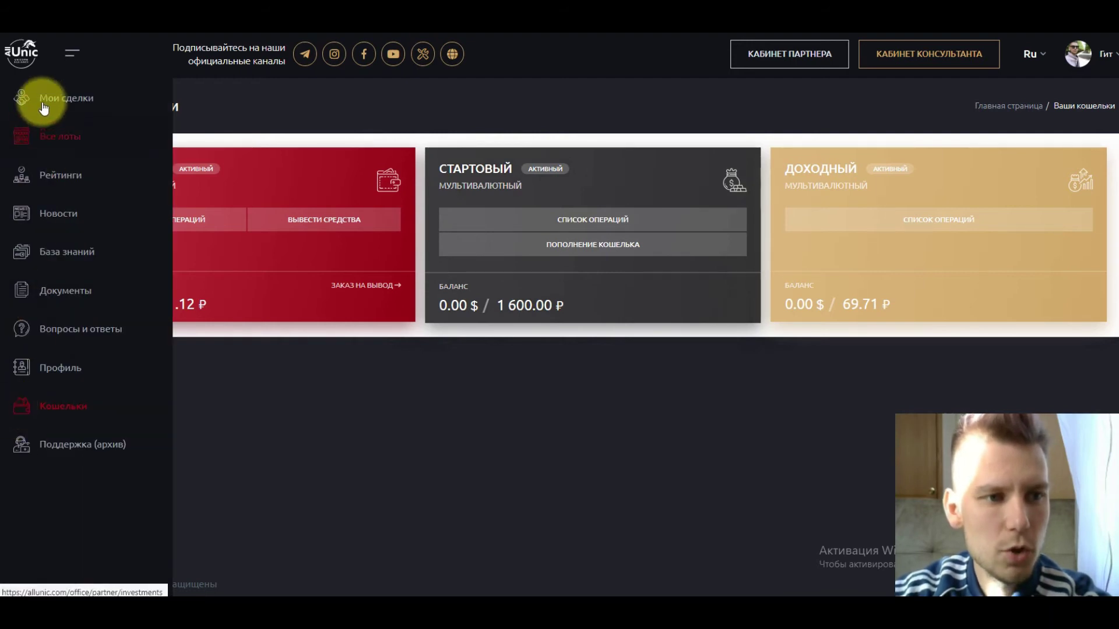
Open the СУШИ МАСТЕР МЕЖДУРЕЧЕНСК lot from Все лоты and choose КУПИТЬ ДОЛЮ
{"action": "left_click", "coordinate": [39, 139]}
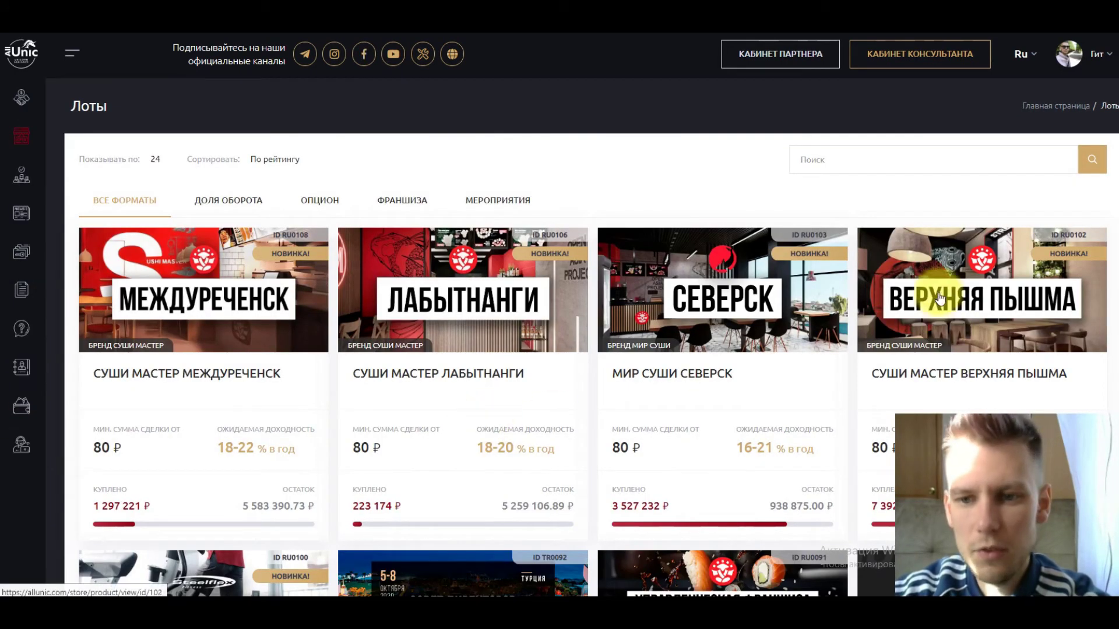
{"action": "scroll", "coordinate": [639, 475], "scroll_direction": "down", "scroll_amount": 1}
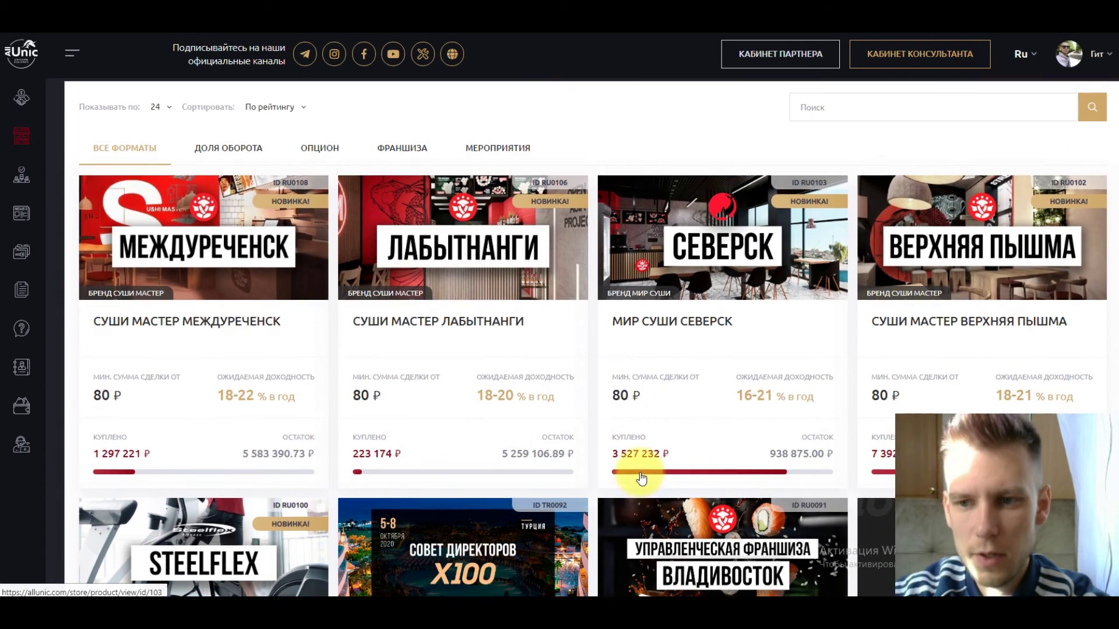
{"action": "scroll", "coordinate": [639, 472], "scroll_direction": "up", "scroll_amount": 1}
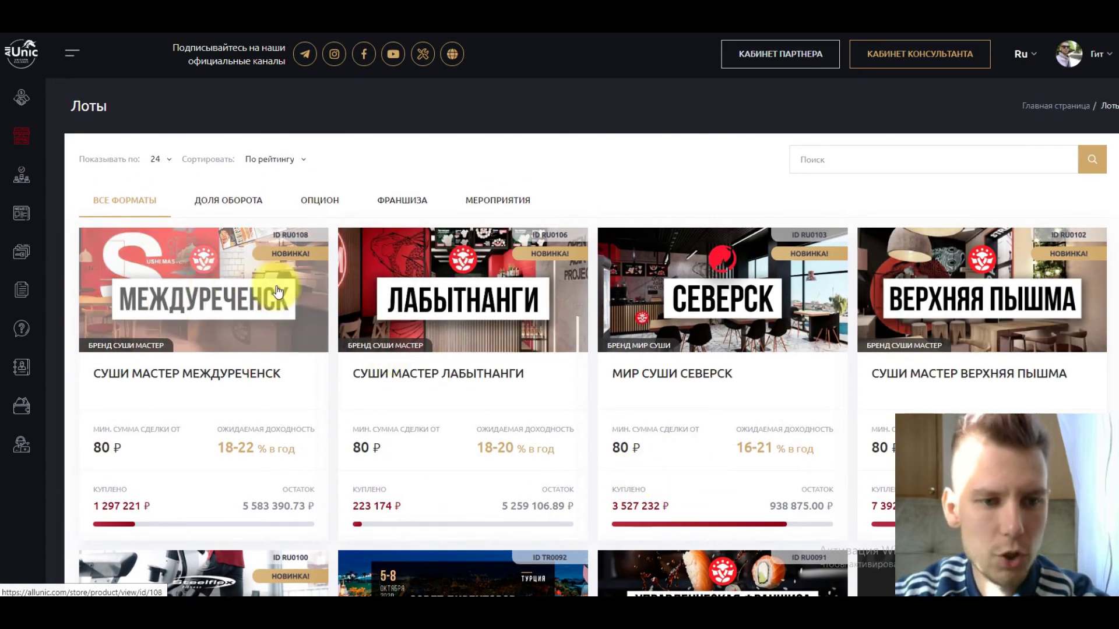
{"action": "left_click", "coordinate": [278, 291]}
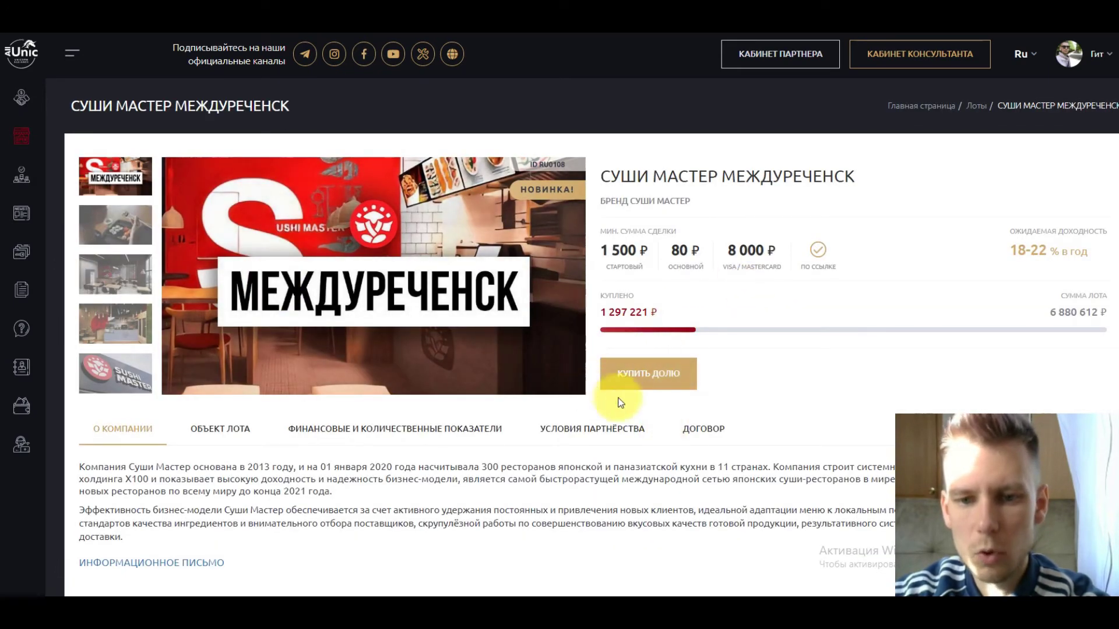
{"action": "left_click", "coordinate": [680, 373]}
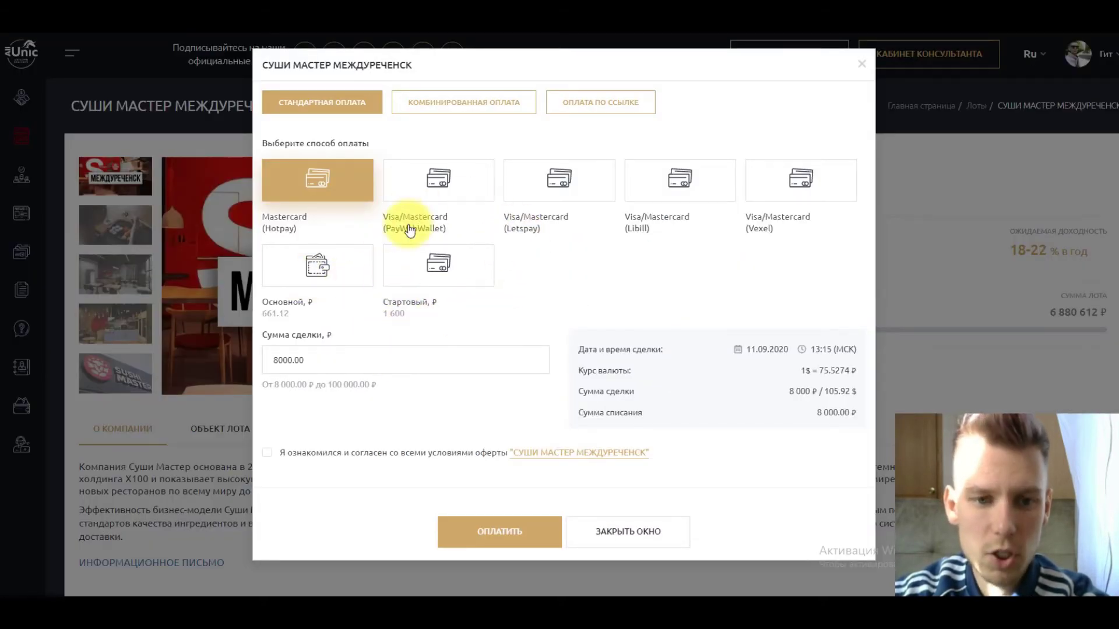
Select the Стартовый wallet and change the deal amount to 1600.00
{"action": "left_click", "coordinate": [451, 271]}
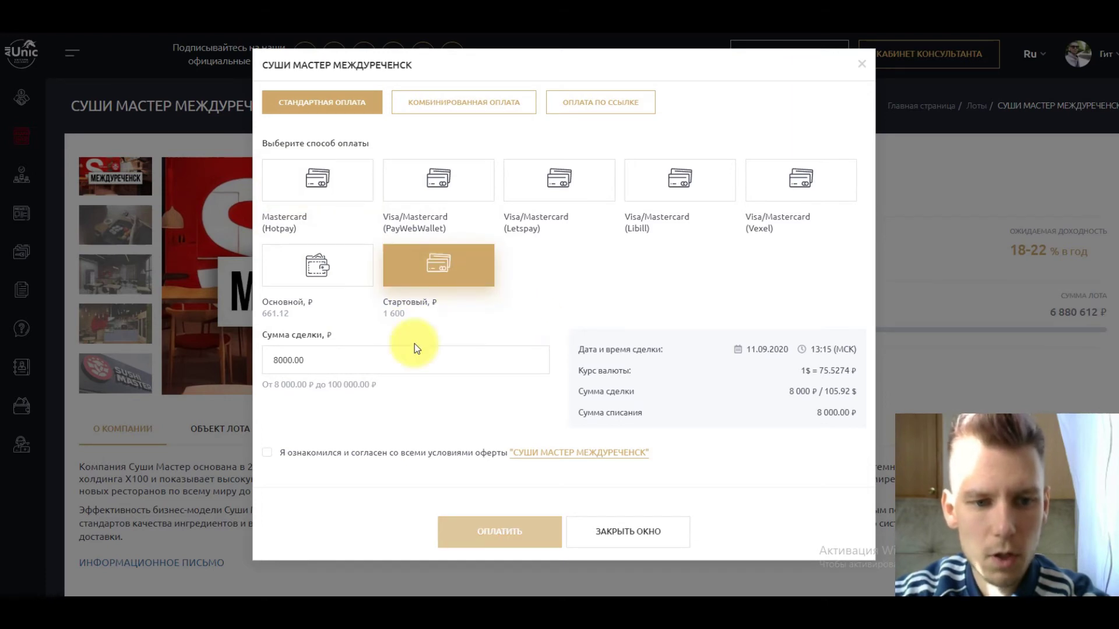
{"action": "scroll", "coordinate": [313, 297], "scroll_direction": "down", "scroll_amount": 2}
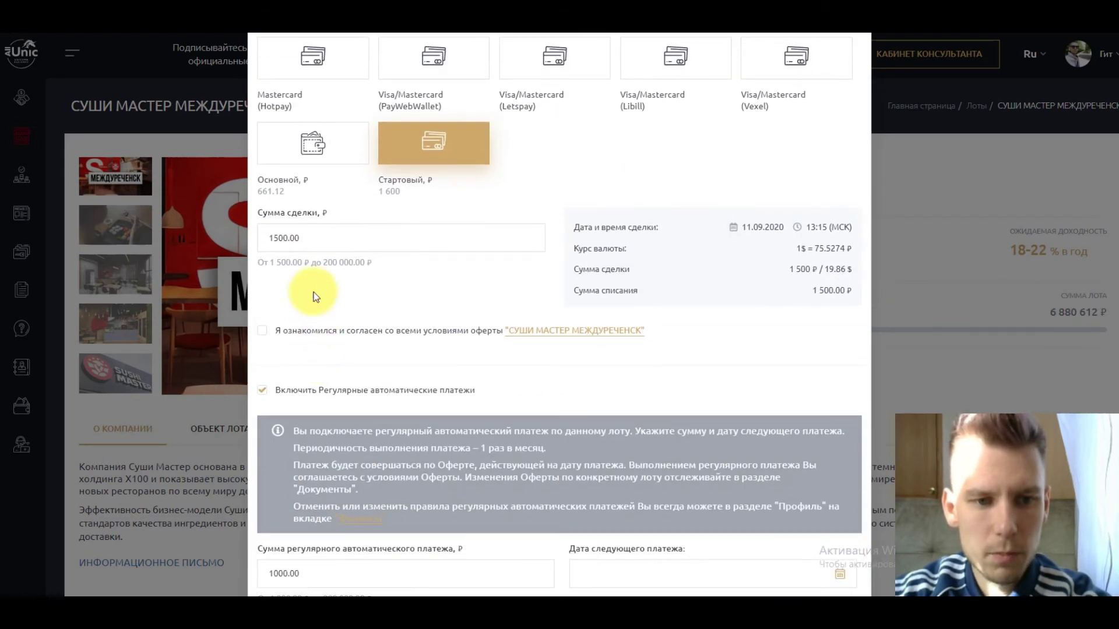
{"action": "left_click", "coordinate": [313, 239]}
{"action": "left_click", "coordinate": [275, 239]}
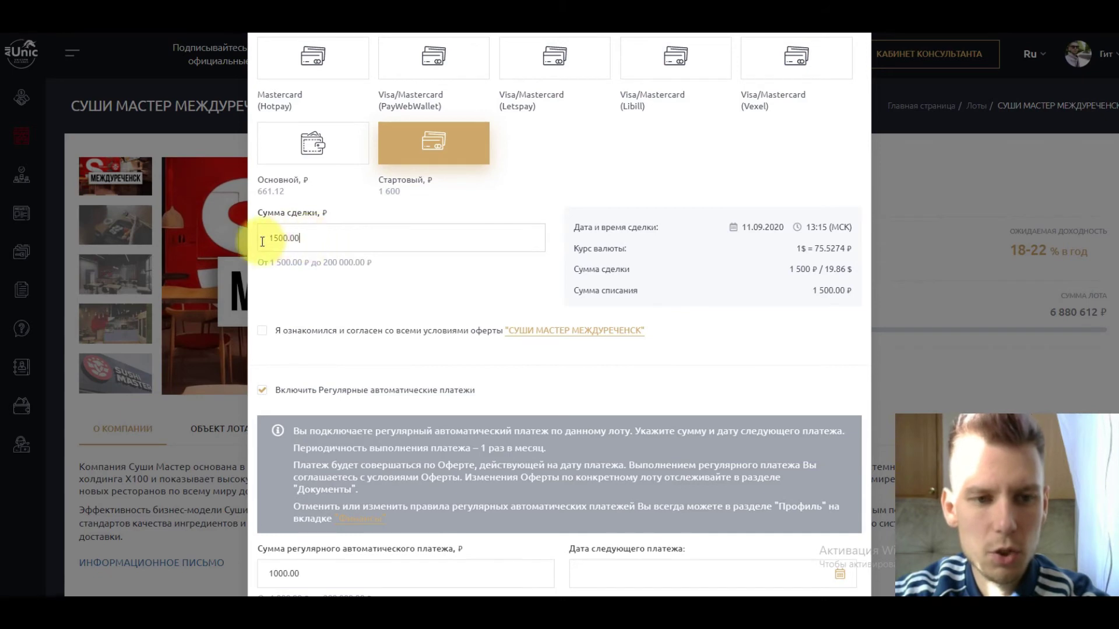
{"action": "key", "text": "BackSpace"}
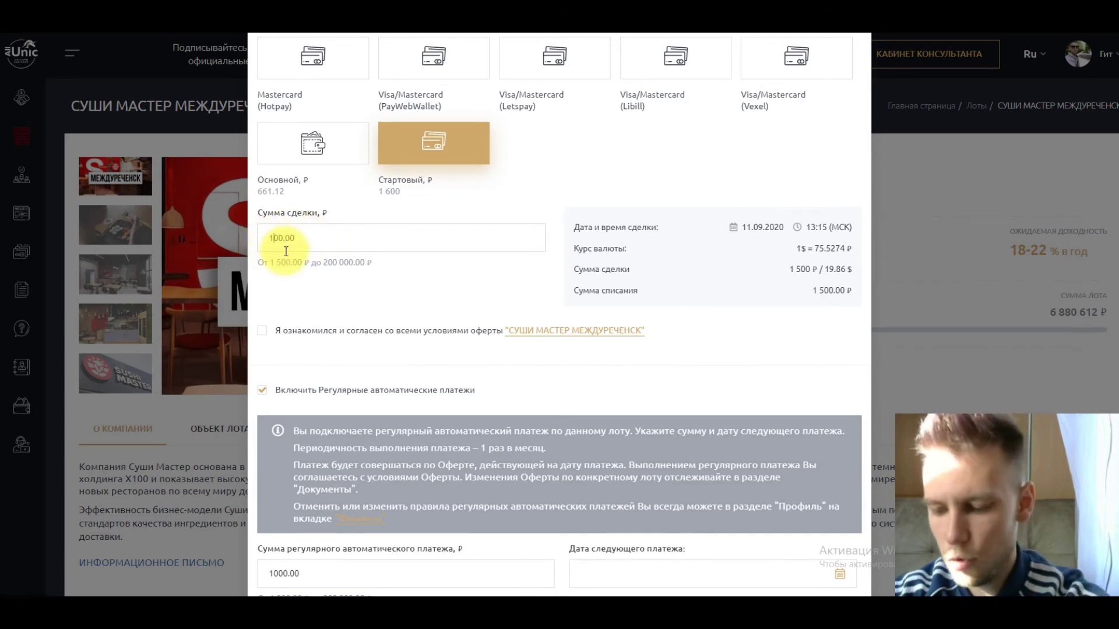
{"action": "type", "text": "6"}
Accept the offer terms, disable regular payments, enter the financial password and pay
{"action": "scroll", "coordinate": [397, 287], "scroll_direction": "down", "scroll_amount": 1}
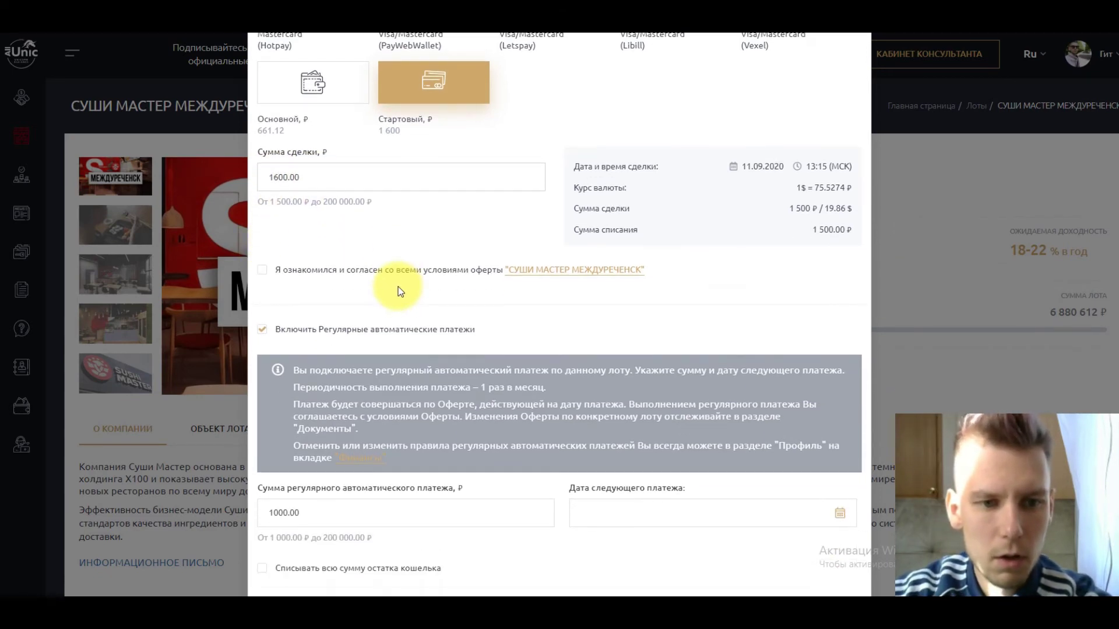
{"action": "left_click", "coordinate": [263, 270]}
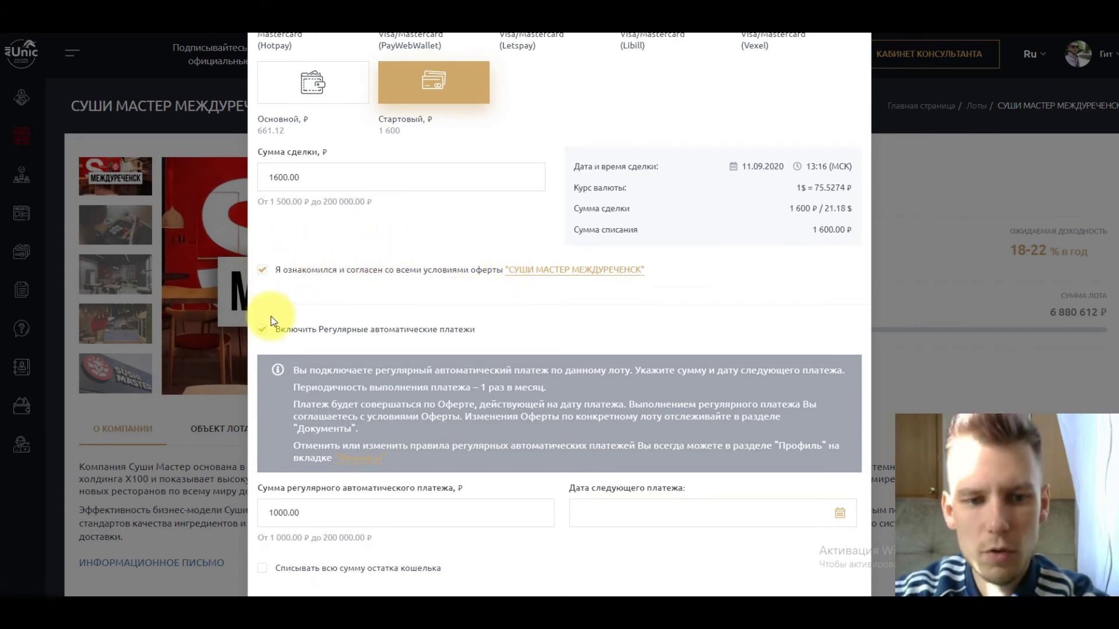
{"action": "left_click", "coordinate": [262, 330]}
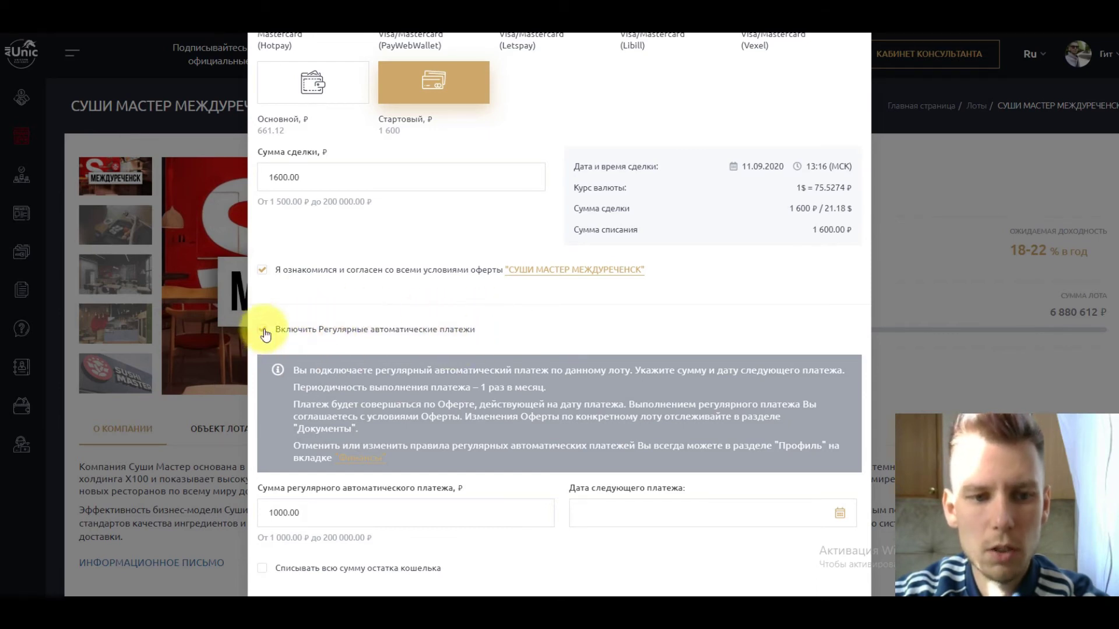
{"action": "scroll", "coordinate": [392, 312], "scroll_direction": "down", "scroll_amount": 1}
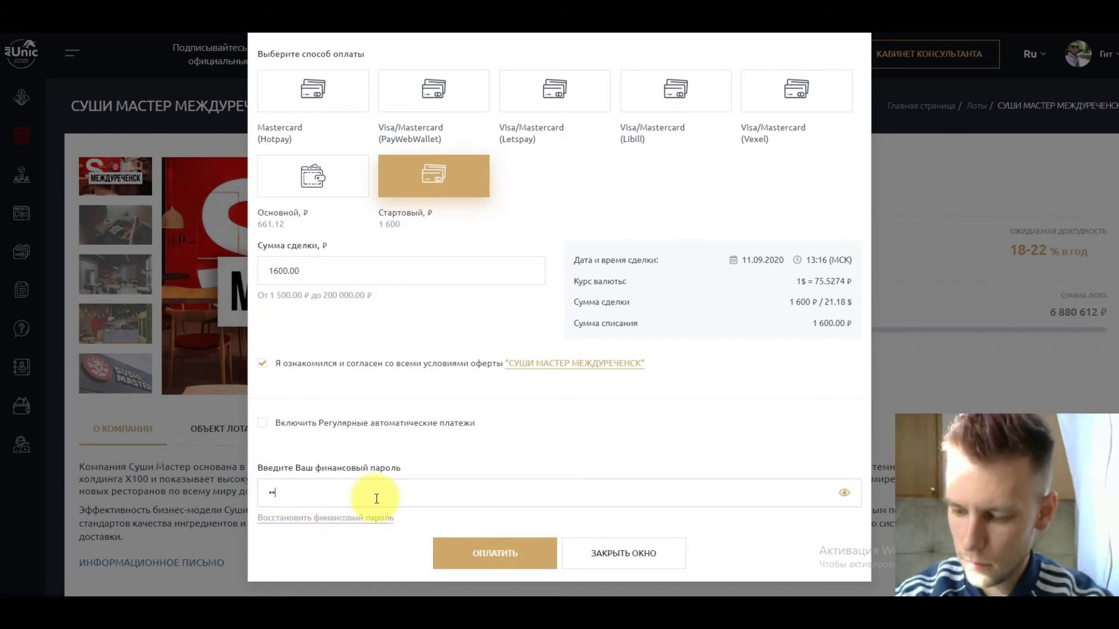
{"action": "type", "text": "*"}
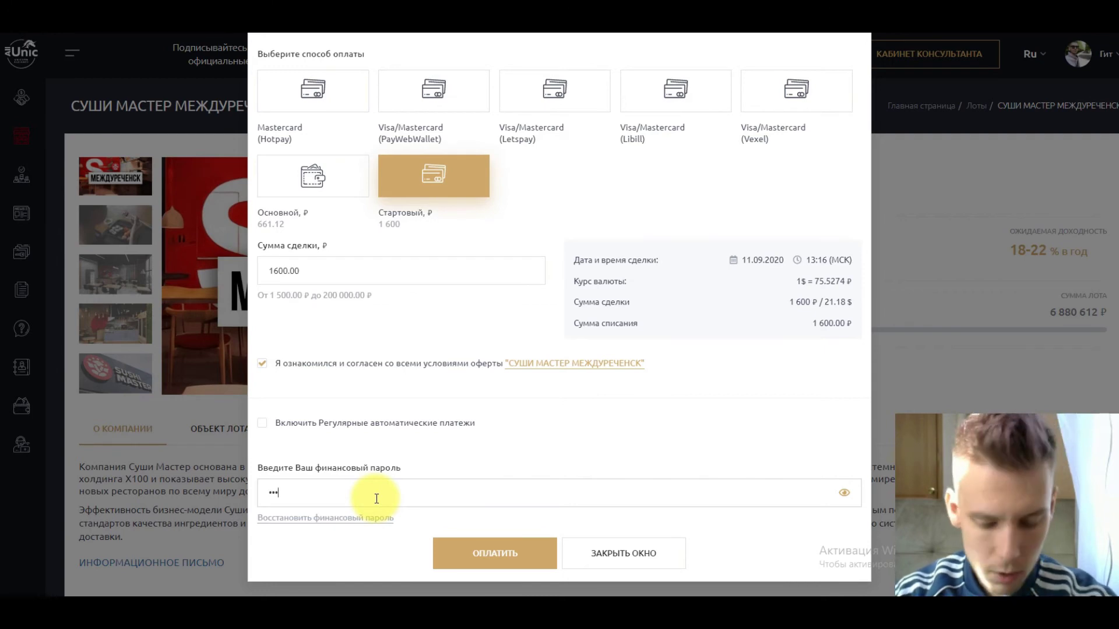
{"action": "type", "text": "**"}
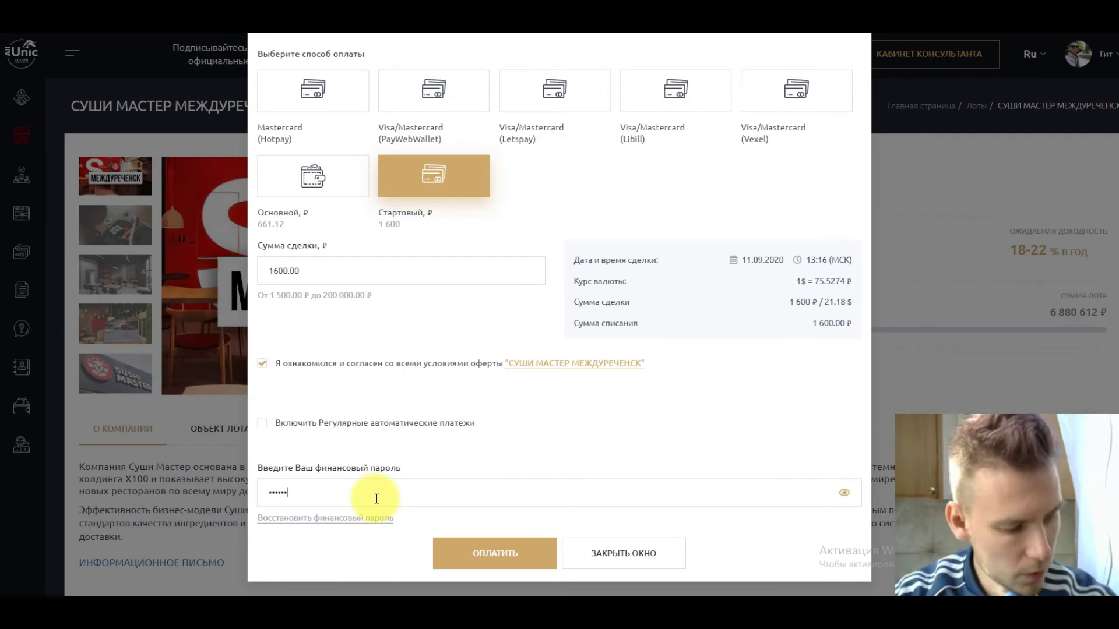
{"action": "type", "text": "**"}
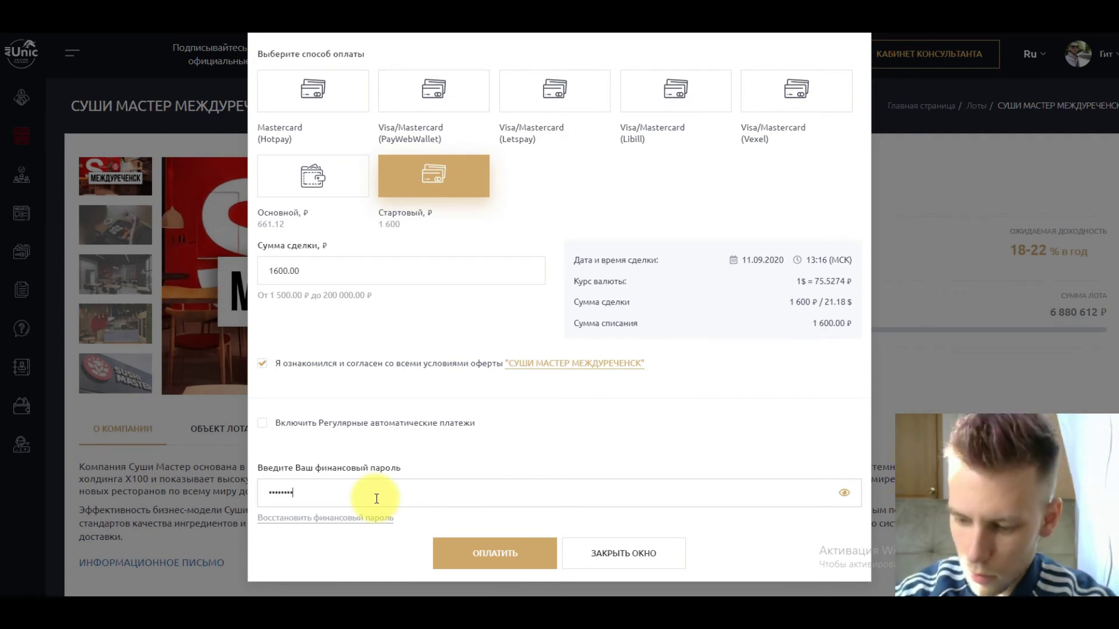
{"action": "type", "text": "*"}
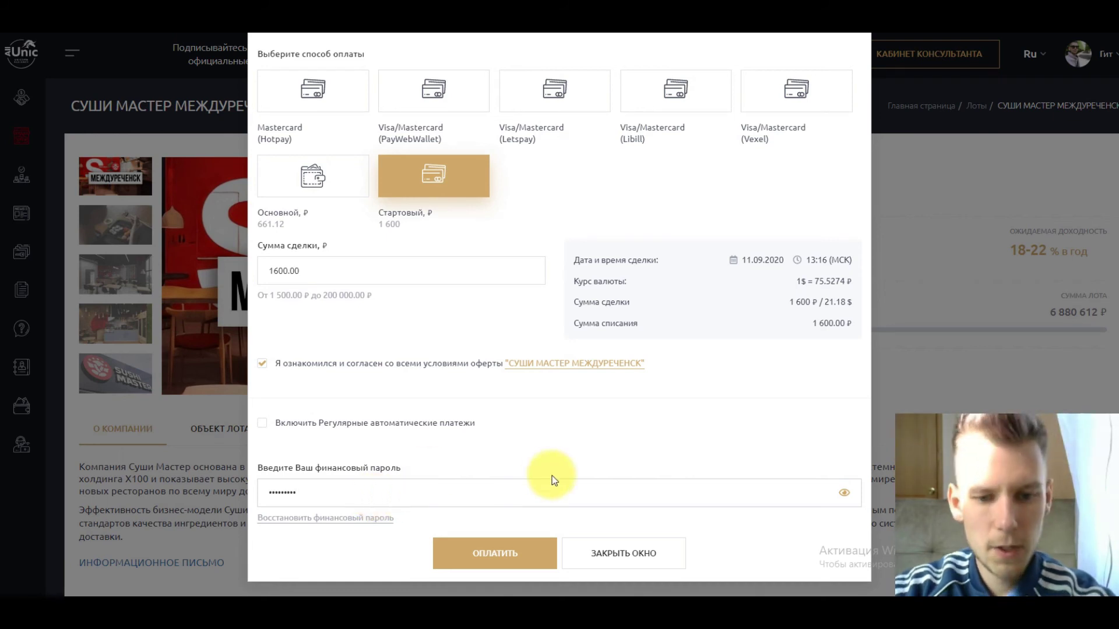
{"action": "left_click", "coordinate": [504, 560]}
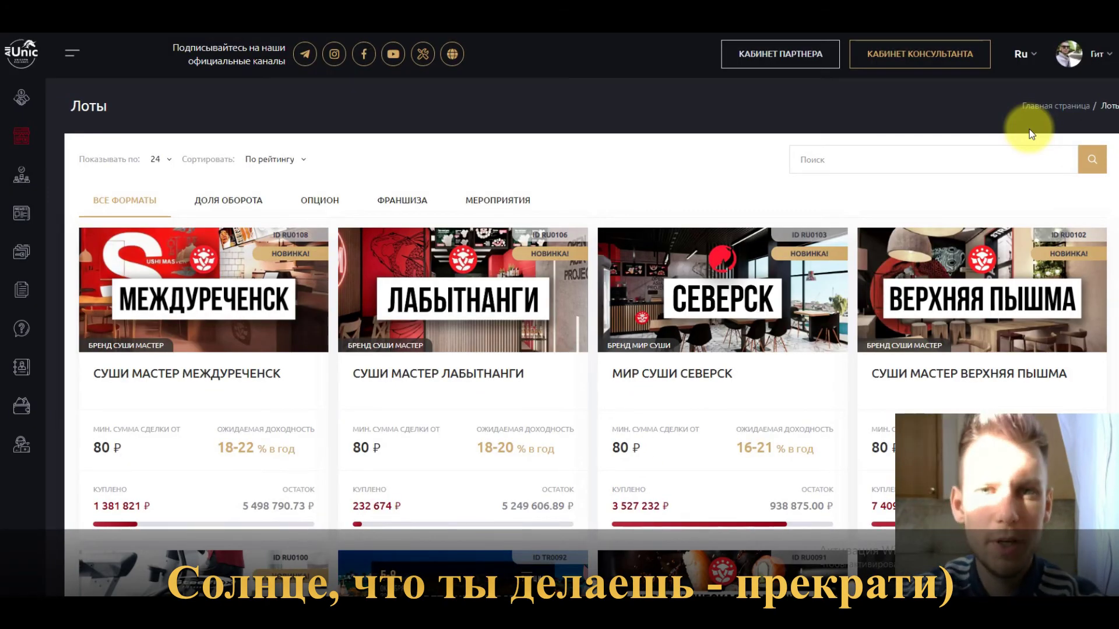
Open Мои сделки from the sidebar to view the portfolio table
{"action": "mouse_move", "coordinate": [20, 138]}
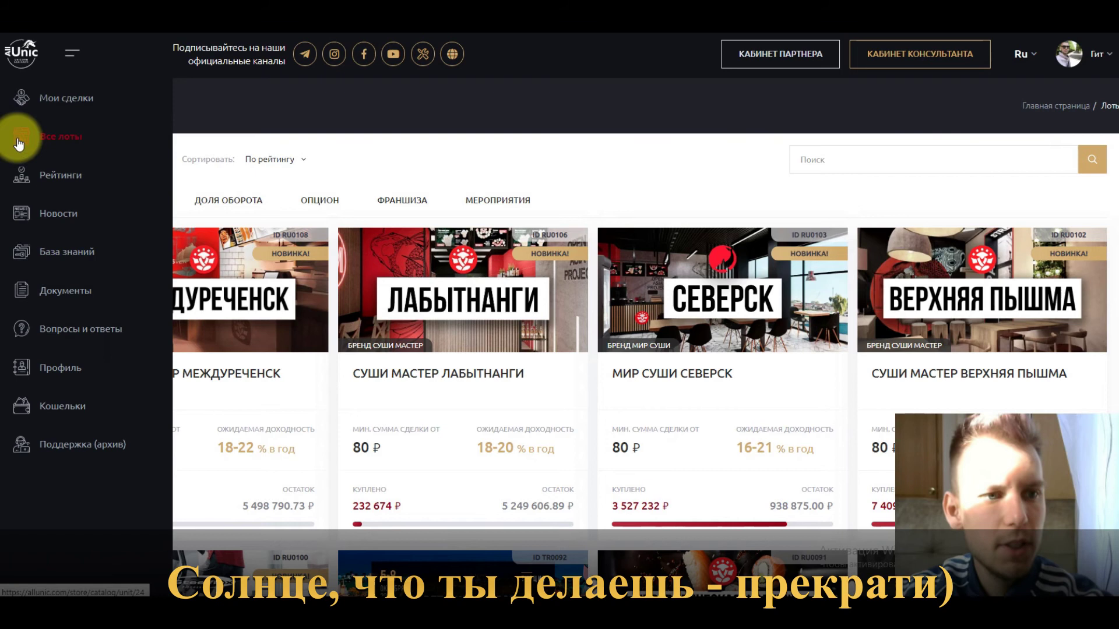
{"action": "left_click", "coordinate": [26, 103]}
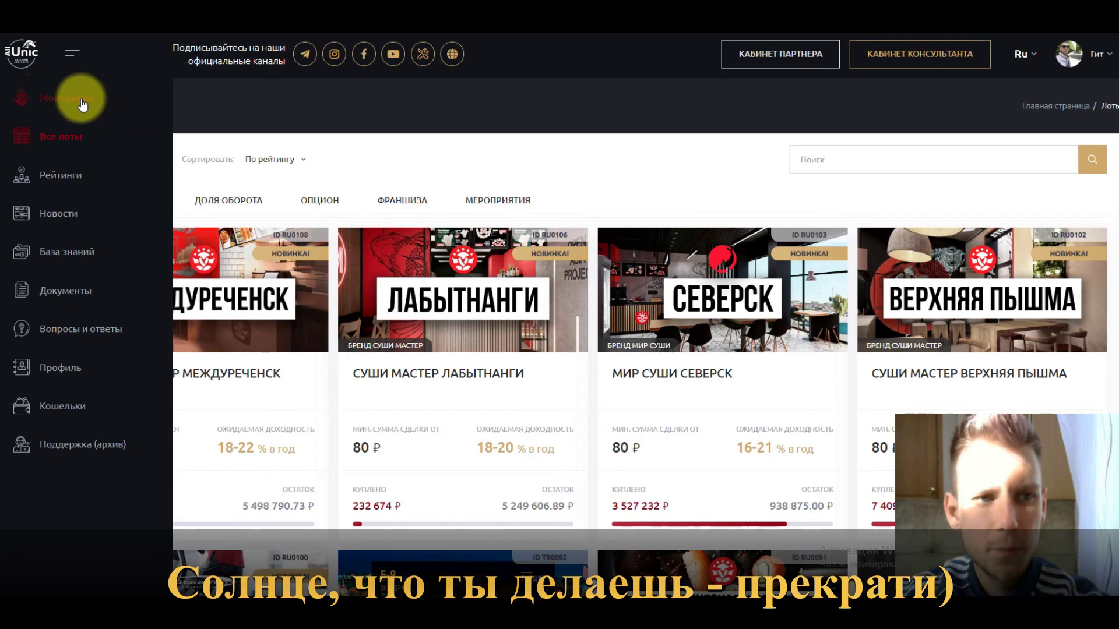